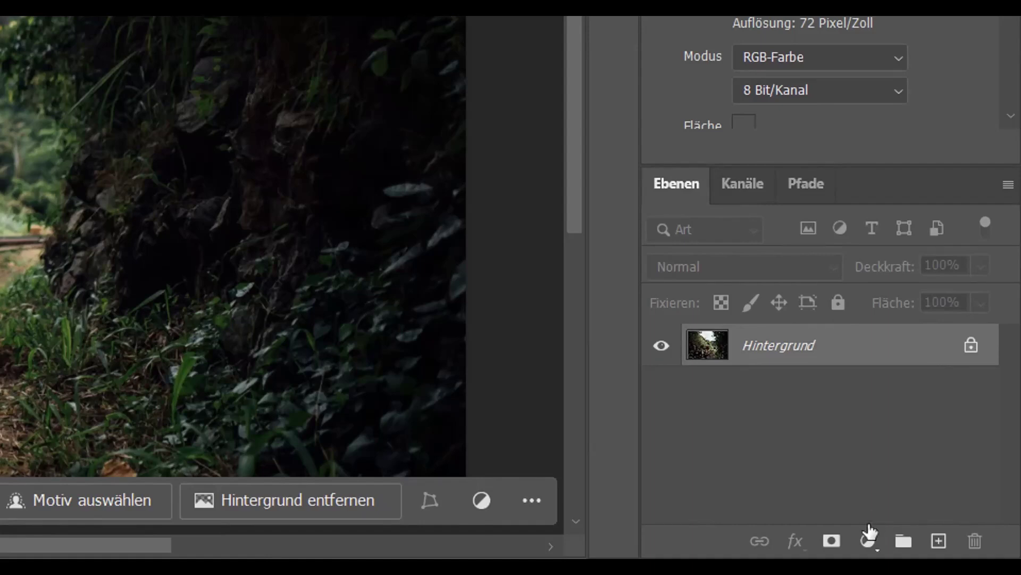
Add a Kanalmixer (Channel Mixer) adjustment layer above the railway photo
{"action": "left_click", "coordinate": [868, 541]}
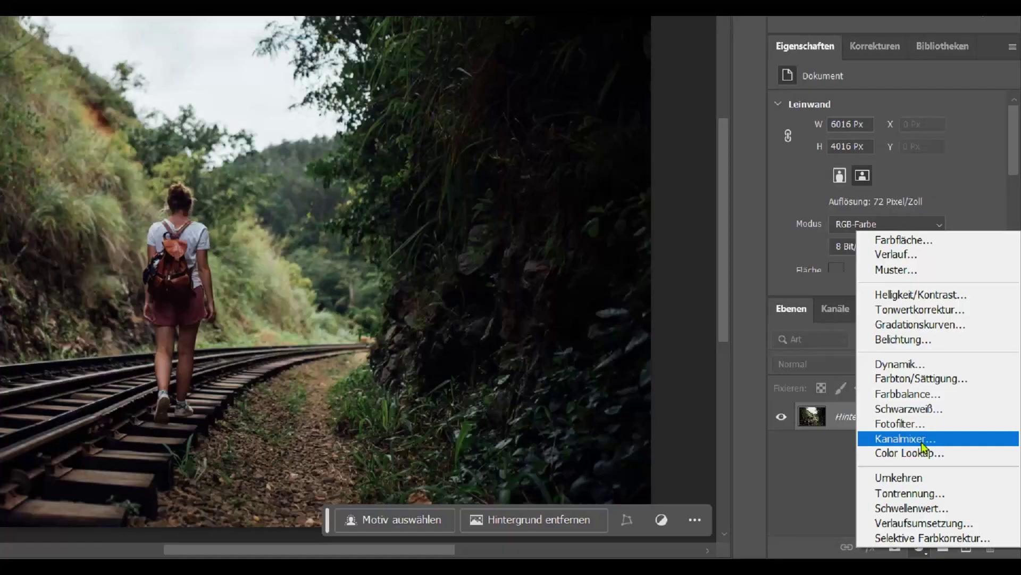
{"action": "left_click", "coordinate": [921, 442]}
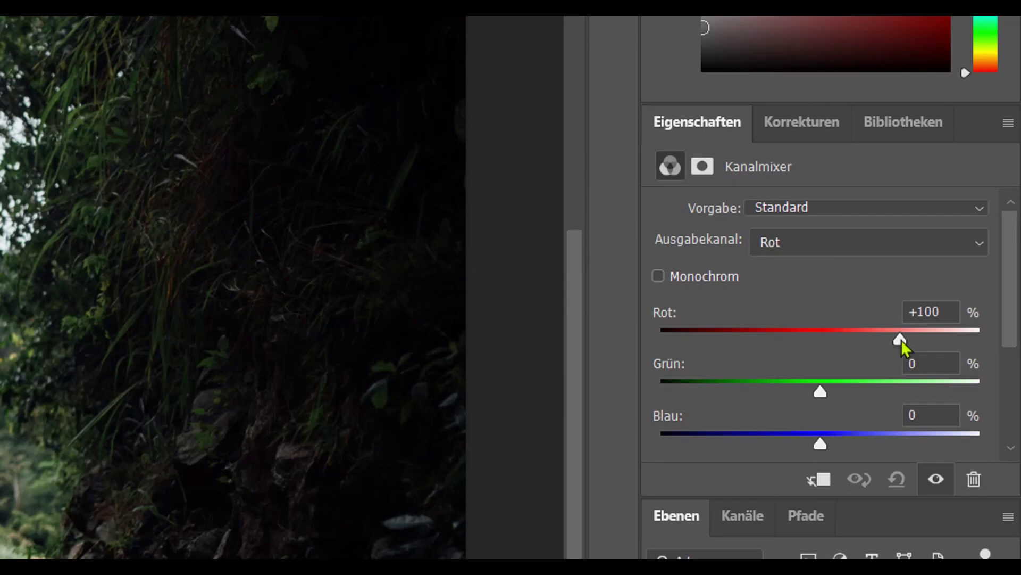
Set the Channel Mixer red output to Red 0%, Green +200%, Blue −100%
{"action": "left_click_drag", "start_coordinate": [900, 340], "coordinate": [825, 346]}
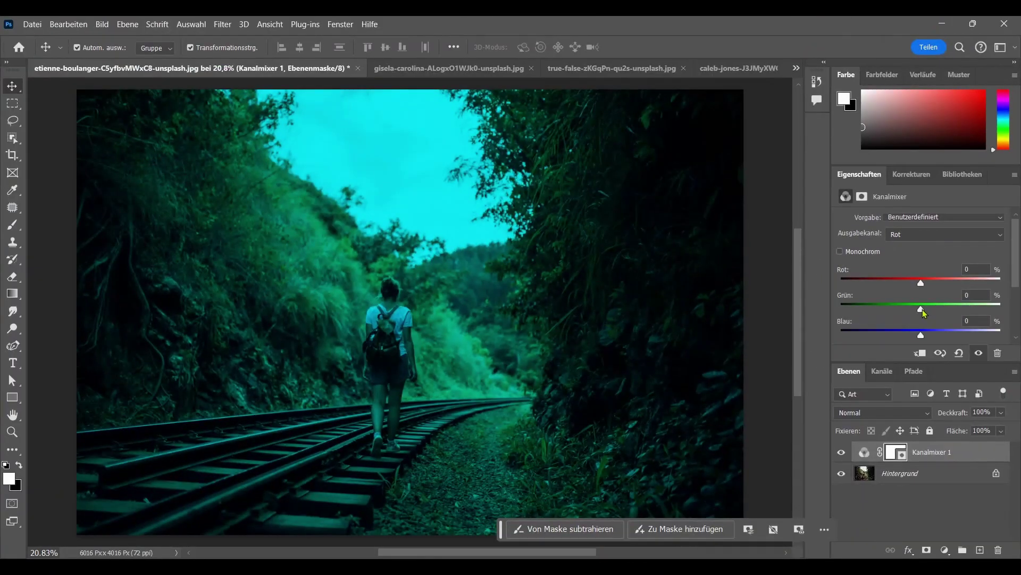
{"action": "left_click_drag", "start_coordinate": [921, 309], "coordinate": [1003, 307]}
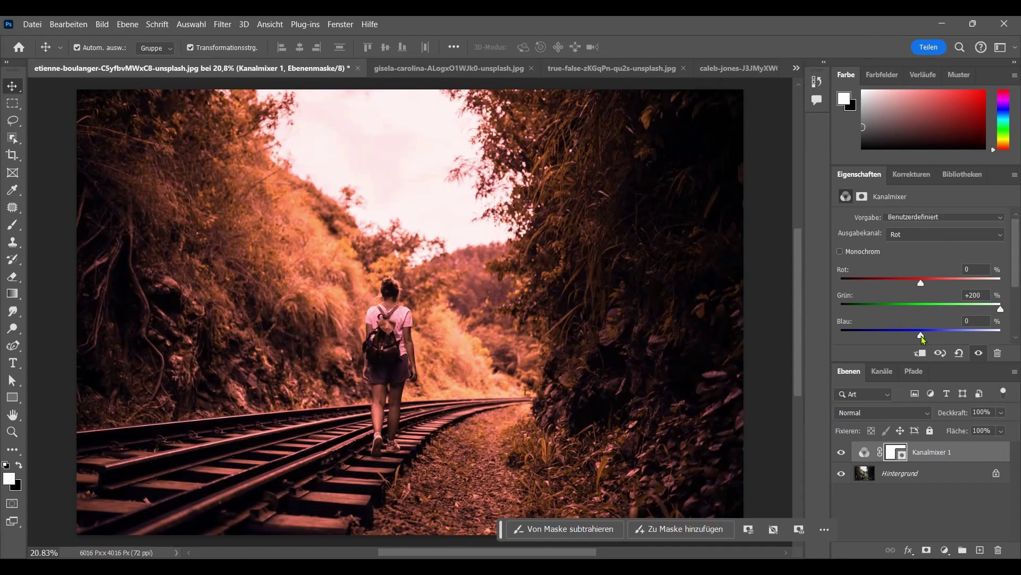
{"action": "left_click_drag", "start_coordinate": [922, 337], "coordinate": [882, 336]}
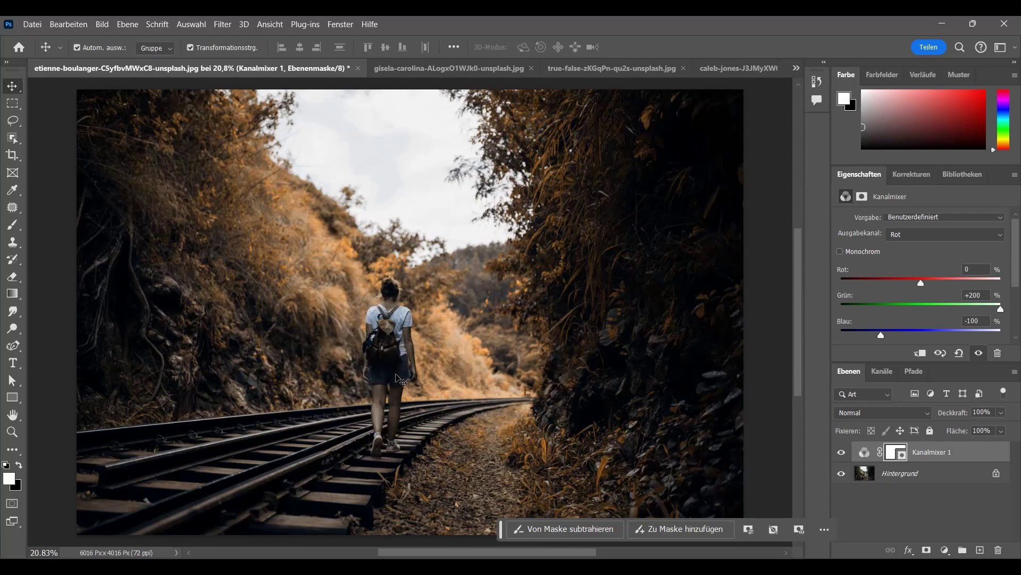
{"action": "scroll", "coordinate": [395, 378], "scroll_direction": "up", "scroll_amount": 3}
{"action": "scroll", "coordinate": [391, 391], "scroll_direction": "up", "scroll_amount": 2}
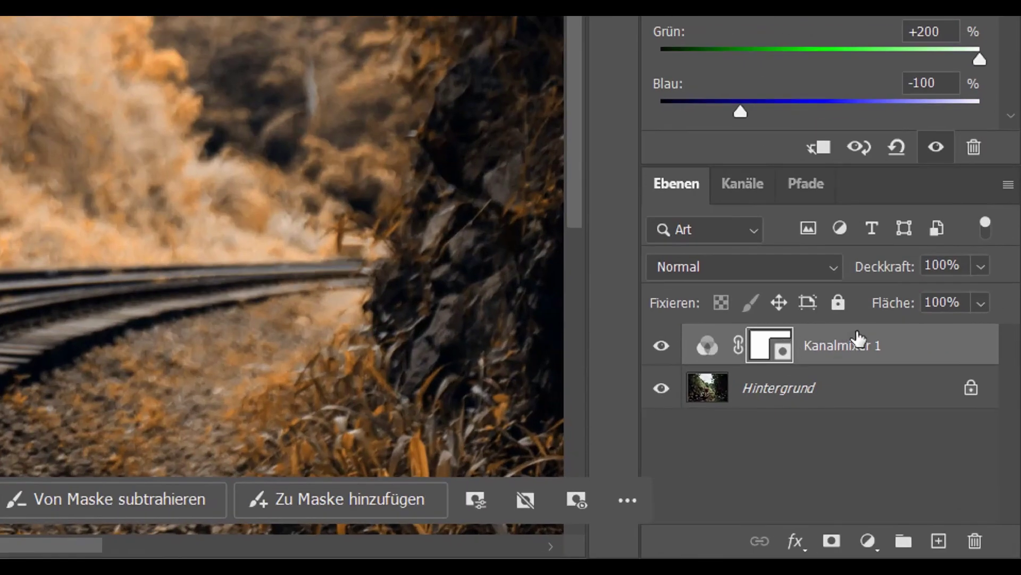
Set the Kanalmixer 1 layer's blend mode to Aufhellen (Lighten)
{"action": "left_click", "coordinate": [833, 267]}
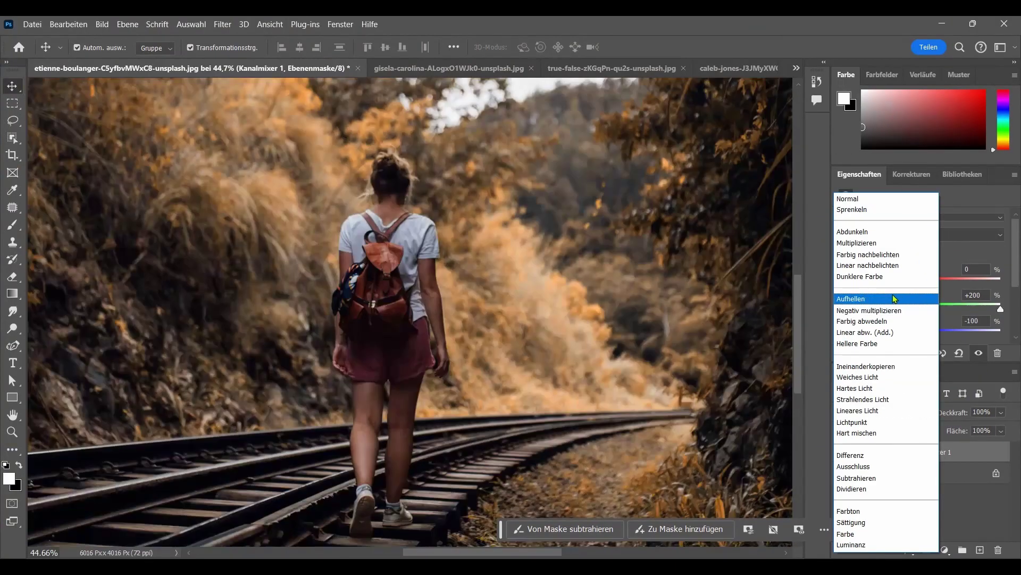
{"action": "left_click", "coordinate": [895, 298]}
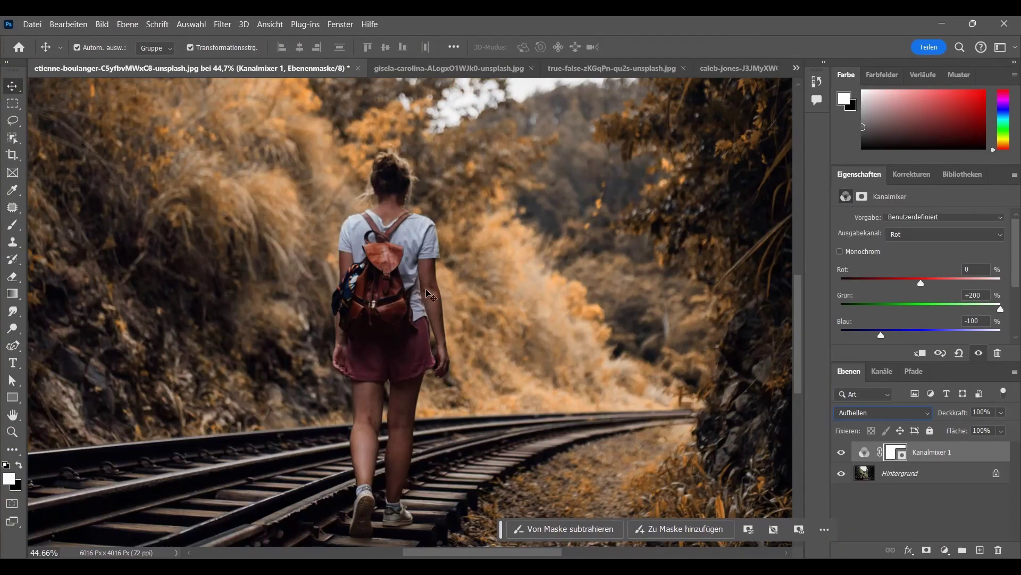
{"action": "left_click", "coordinate": [563, 300]}
Toggle Kanalmixer 1 off and on to compare the graded photo with the original
{"action": "scroll", "coordinate": [563, 314], "scroll_direction": "down", "scroll_amount": 1}
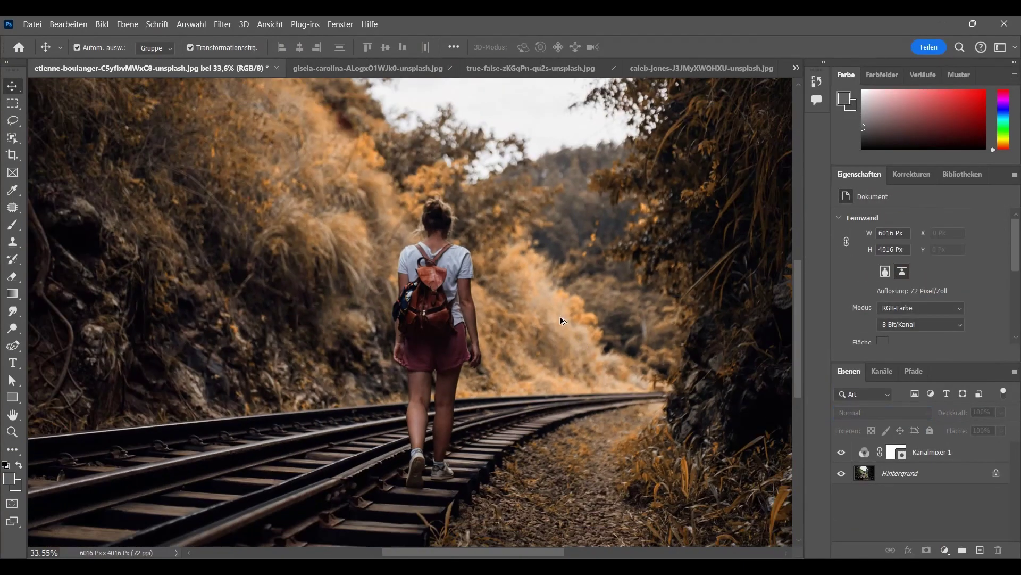
{"action": "scroll", "coordinate": [559, 320], "scroll_direction": "down", "scroll_amount": 1}
{"action": "scroll", "coordinate": [559, 318], "scroll_direction": "up", "scroll_amount": 1}
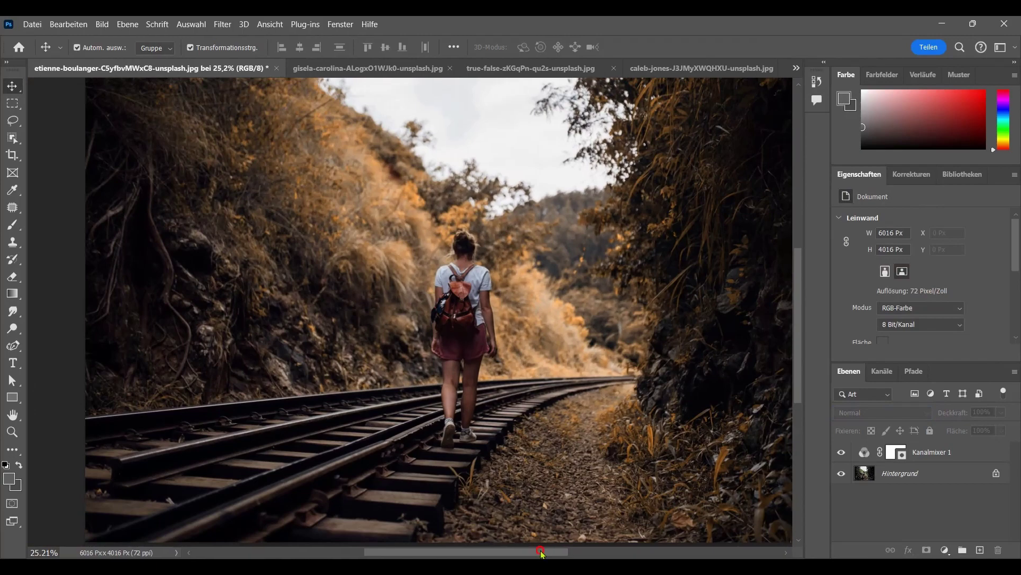
{"action": "left_click_drag", "start_coordinate": [538, 552], "coordinate": [560, 553]}
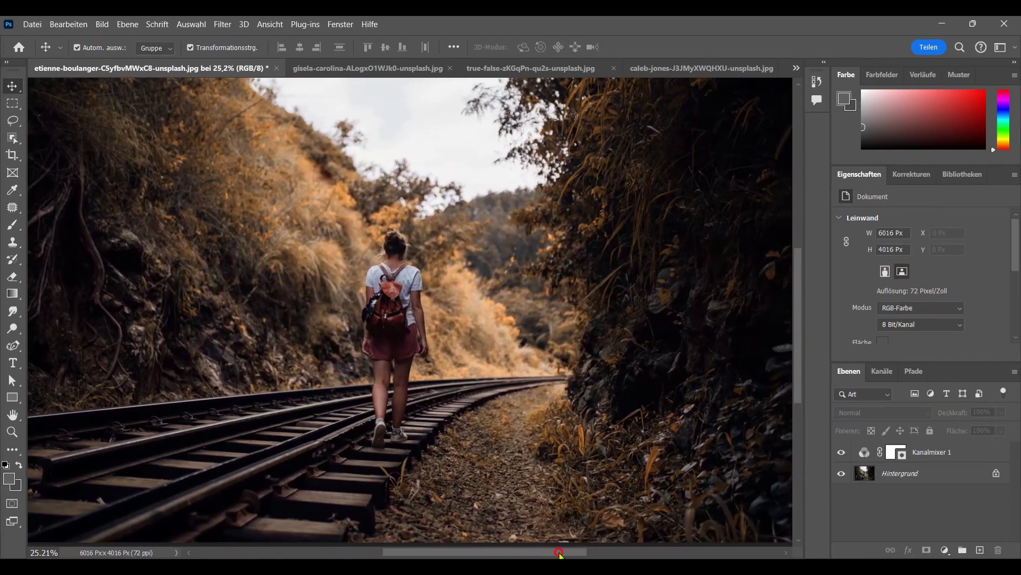
{"action": "scroll", "coordinate": [542, 421], "scroll_direction": "down", "scroll_amount": 1}
{"action": "left_click", "coordinate": [842, 454]}
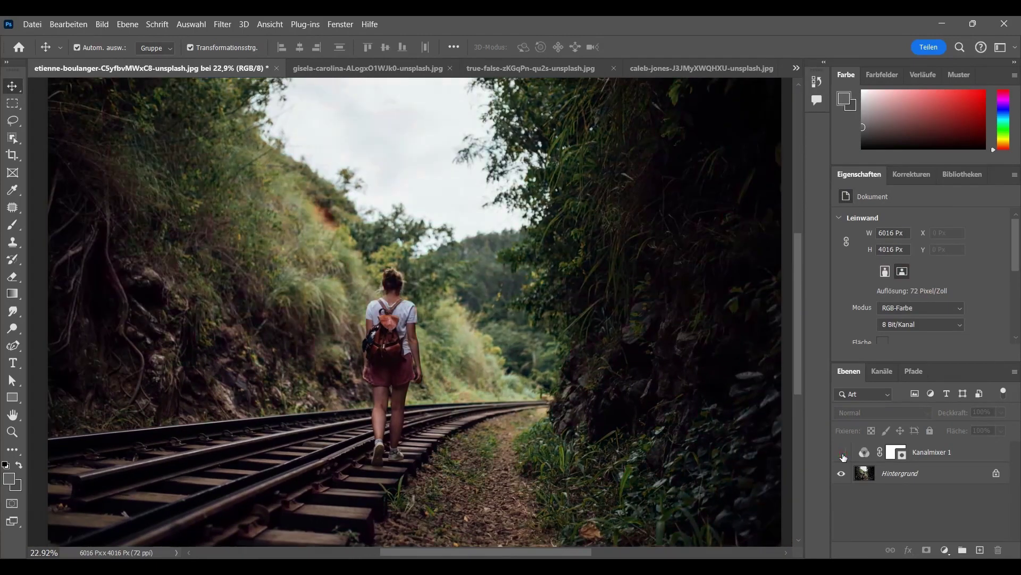
{"action": "left_click", "coordinate": [841, 453]}
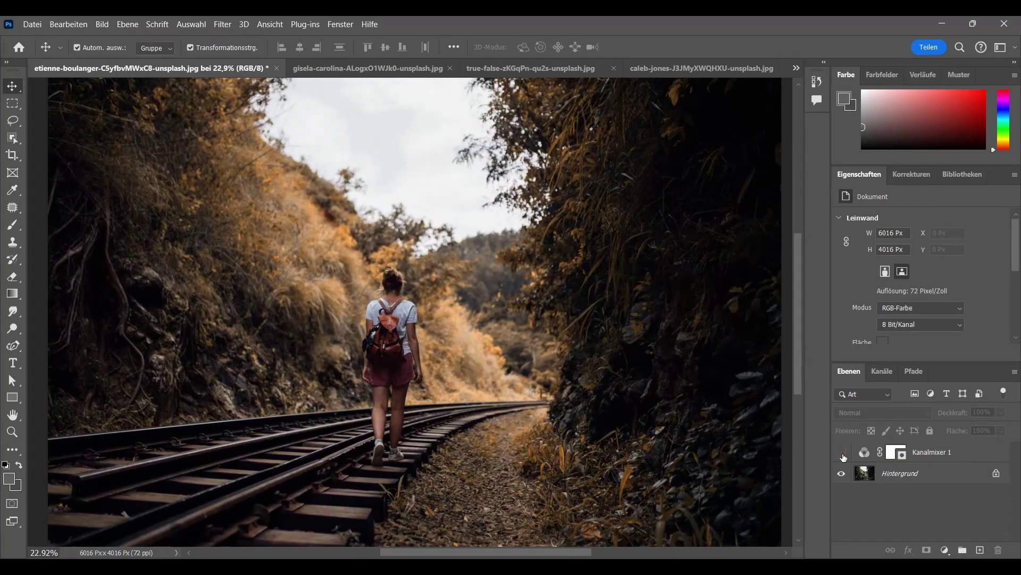
{"action": "left_click", "coordinate": [841, 454]}
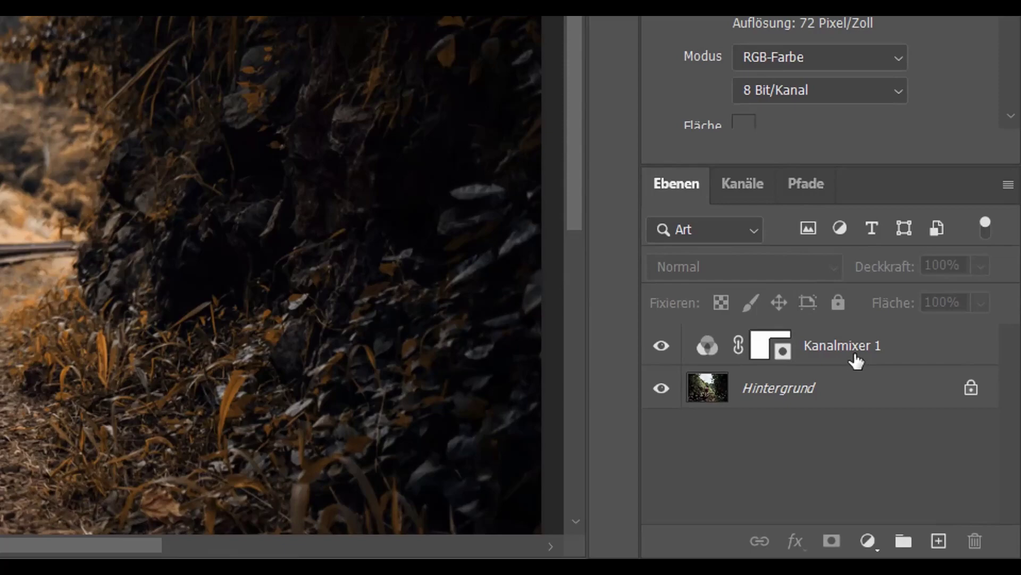
Duplicate Kanalmixer 1 and set the copy to Weiches Licht (Soft Light) blending
{"action": "left_click", "coordinate": [938, 455]}
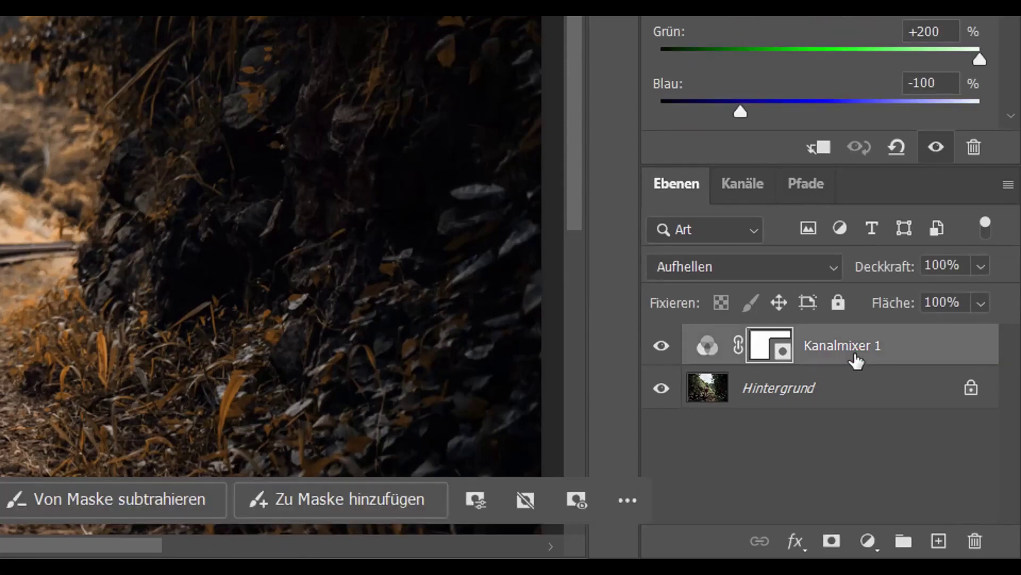
{"action": "key", "text": "ctrl+j"}
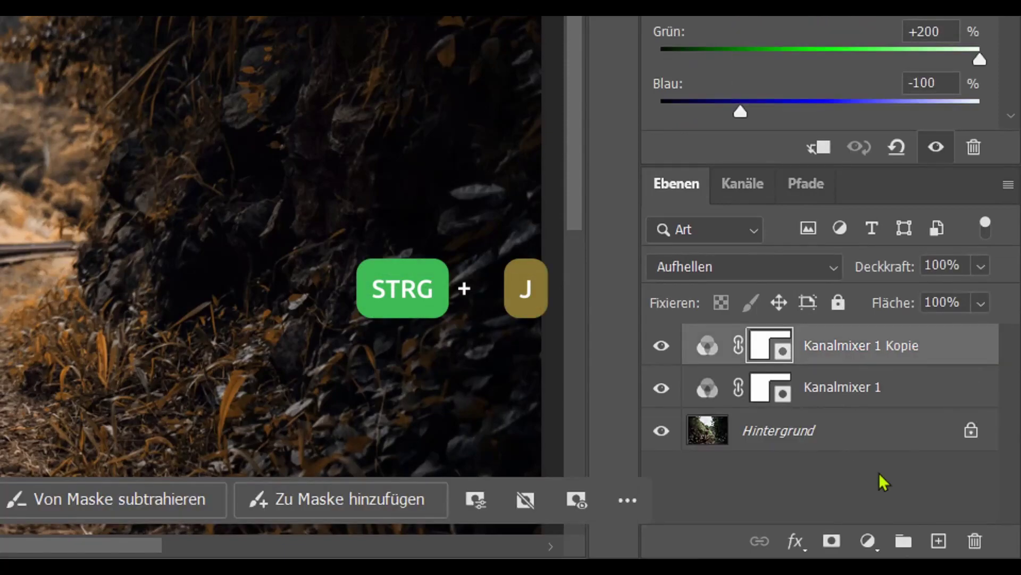
{"action": "left_click", "coordinate": [835, 281]}
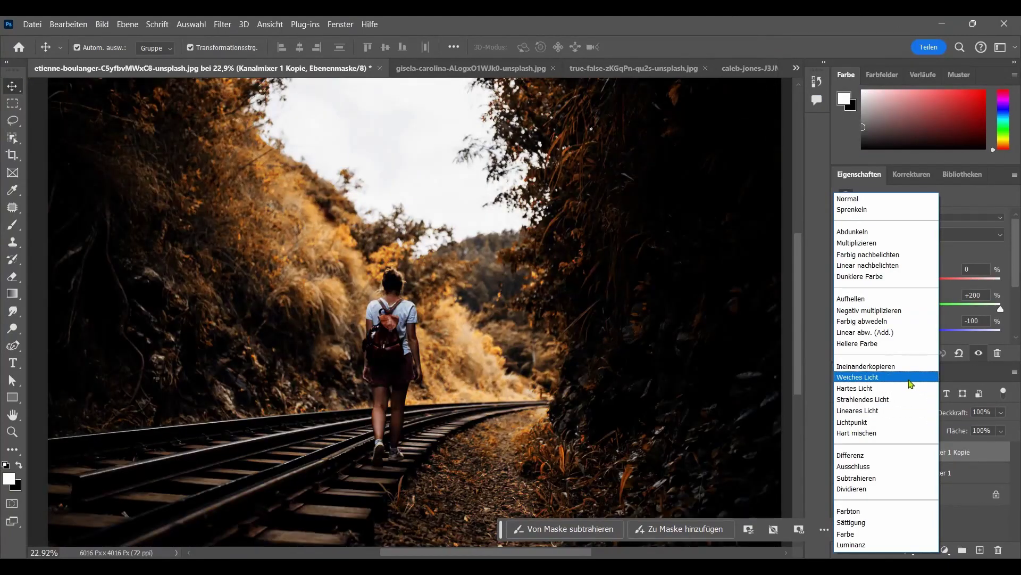
{"action": "left_click", "coordinate": [911, 379]}
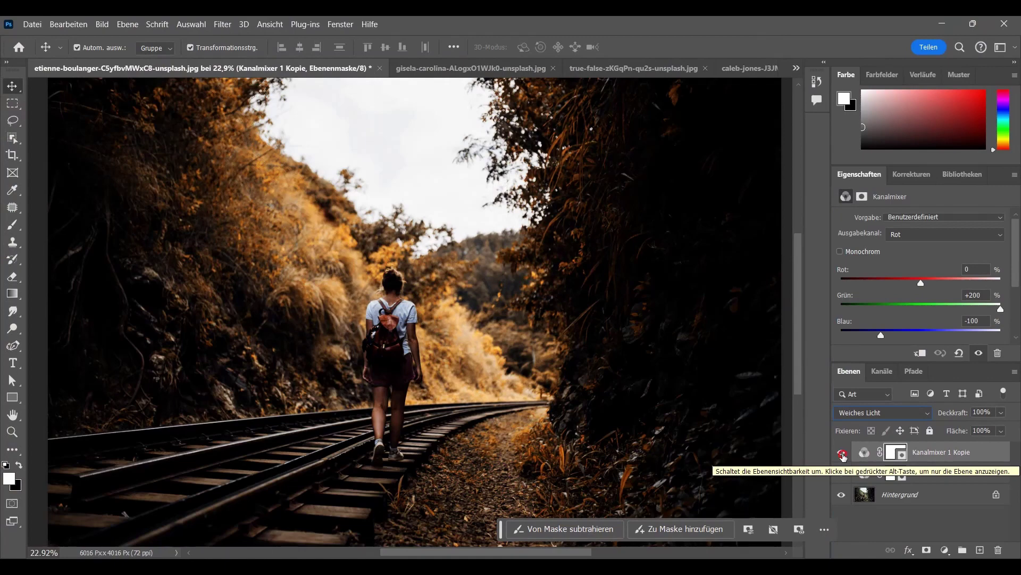
Compare the copy on and off, lower its opacity to 50%, and show adjustment layer types
{"action": "left_click", "coordinate": [843, 454]}
{"action": "left_click", "coordinate": [843, 453]}
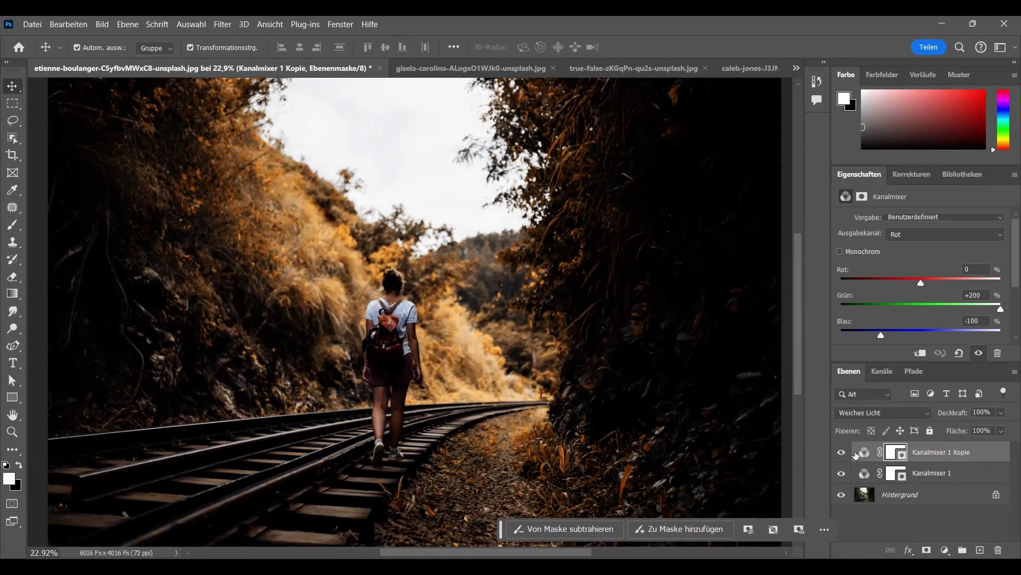
{"action": "left_click_drag", "start_coordinate": [1002, 413], "coordinate": [982, 433]}
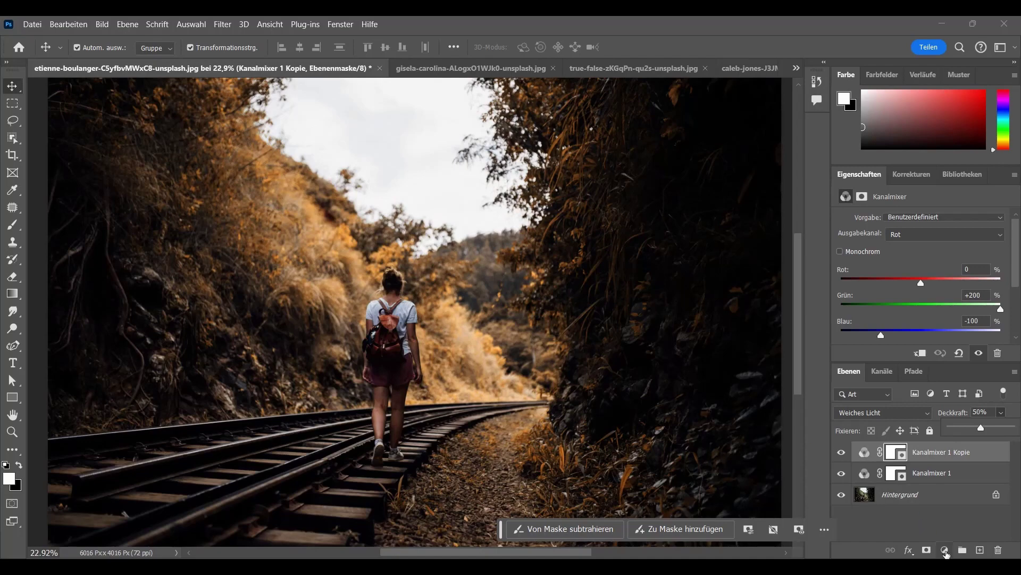
{"action": "left_click", "coordinate": [946, 550]}
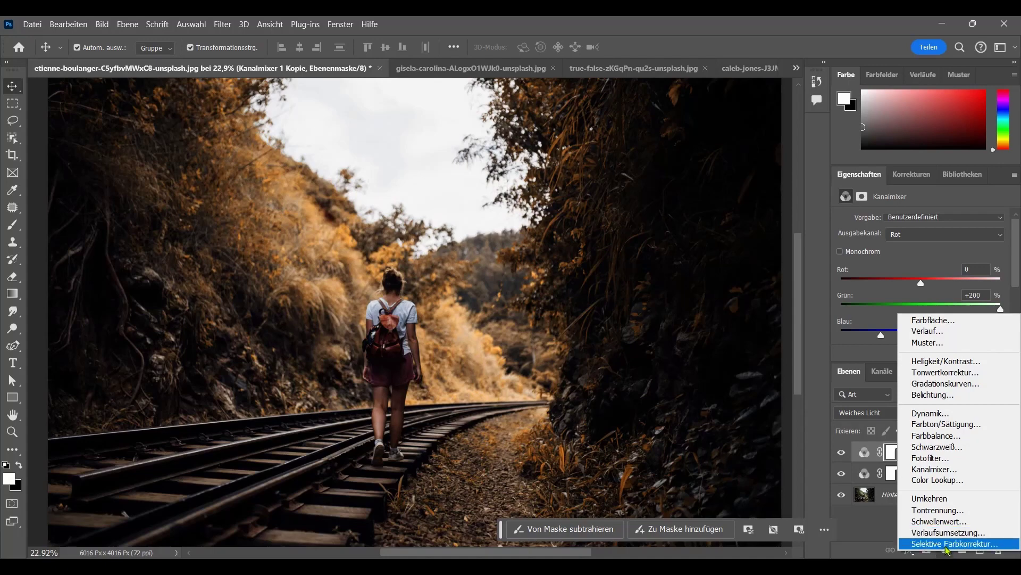
Add a Selective Color layer with reds at Cyan −20, Magenta +10, Yellow +10, Black +5
{"action": "left_click", "coordinate": [947, 545]}
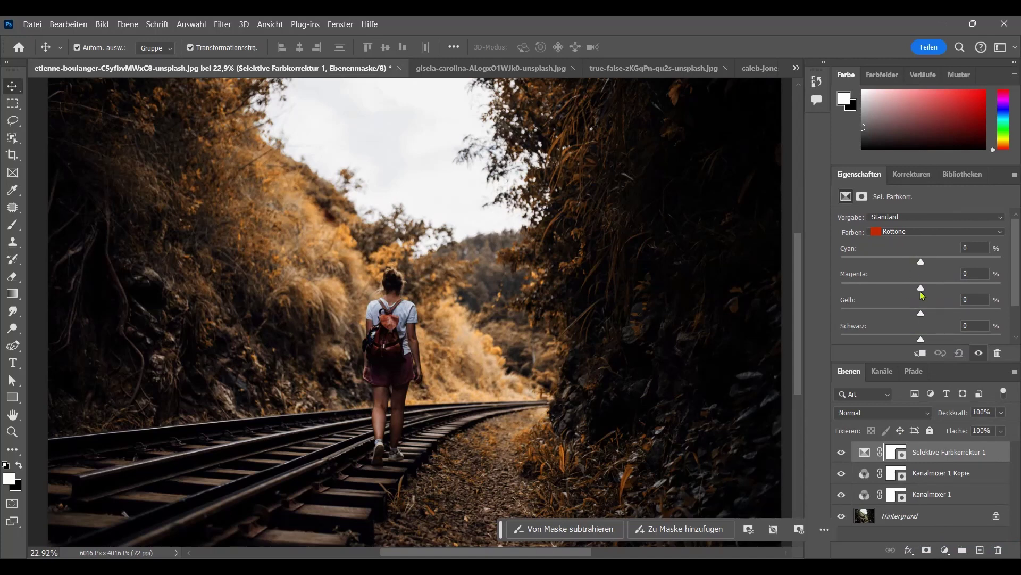
{"action": "left_click_drag", "start_coordinate": [922, 289], "coordinate": [931, 318]}
{"action": "left_click_drag", "start_coordinate": [922, 265], "coordinate": [905, 264]}
{"action": "left_click_drag", "start_coordinate": [921, 340], "coordinate": [925, 343]}
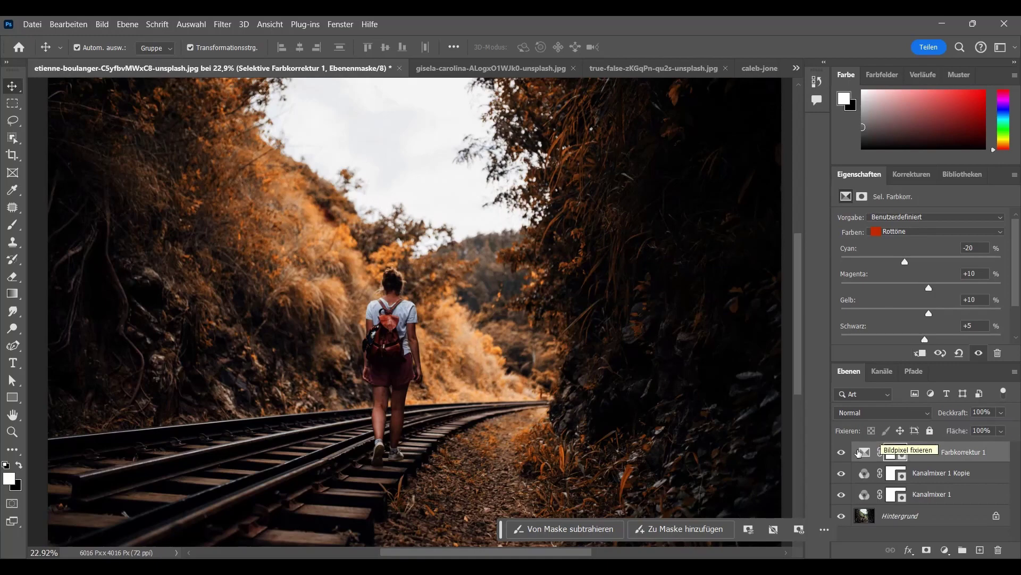
Toggle the Selective Color layer repeatedly to compare the image before and after correction
{"action": "left_click", "coordinate": [840, 453]}
{"action": "left_click", "coordinate": [841, 453]}
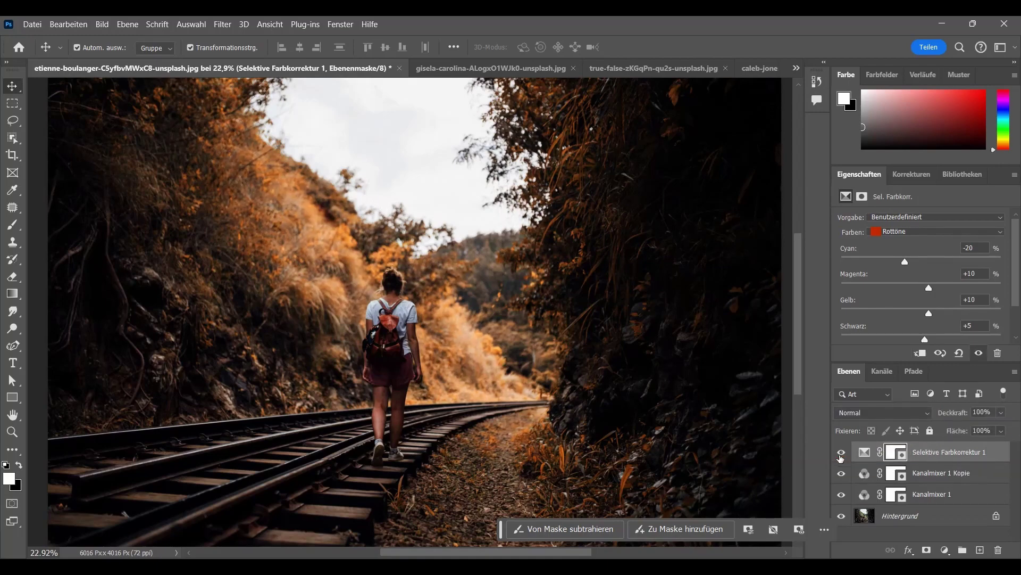
{"action": "left_click", "coordinate": [840, 453]}
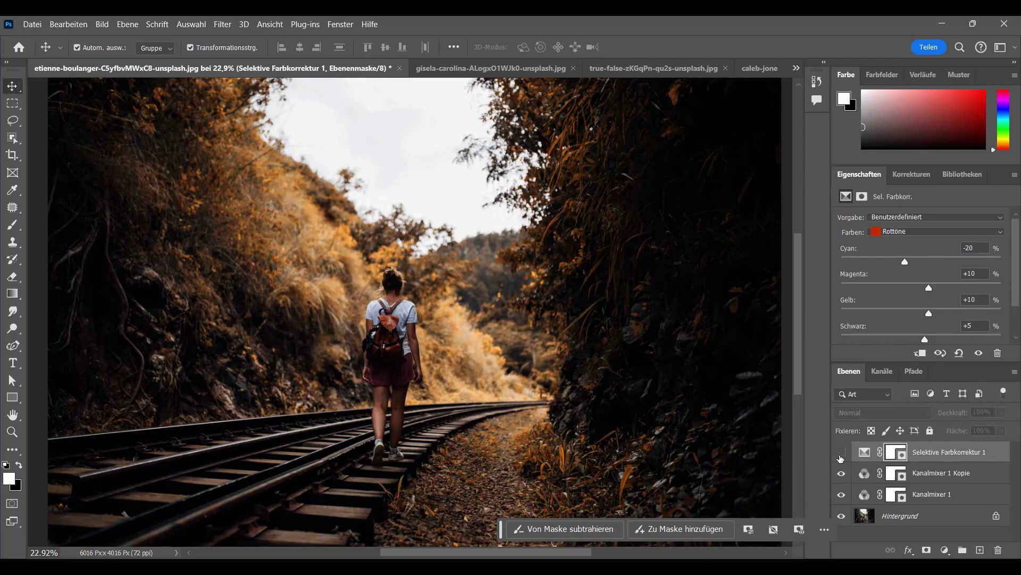
{"action": "left_click", "coordinate": [840, 453]}
{"action": "left_click", "coordinate": [840, 453]}
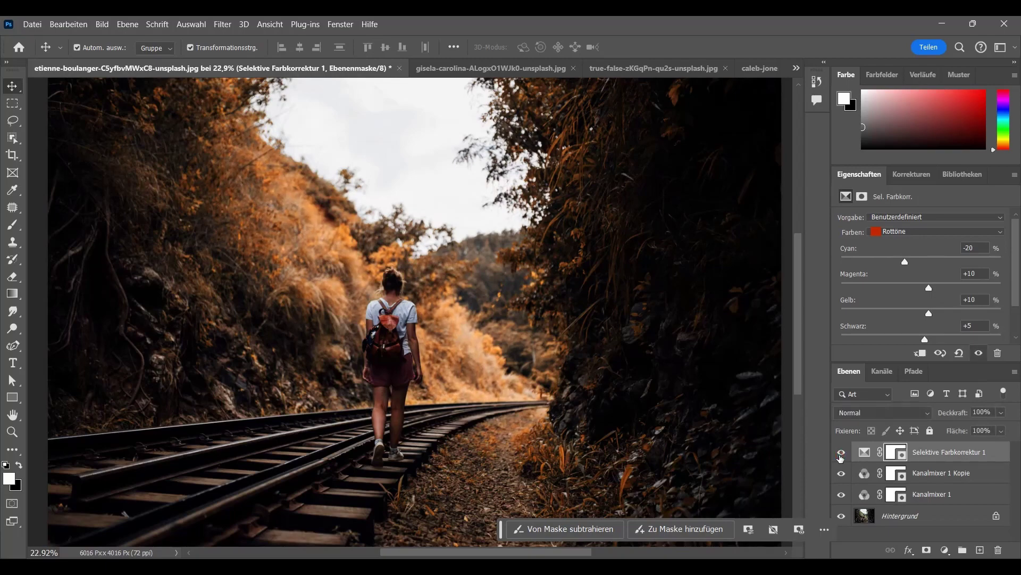
{"action": "scroll", "coordinate": [502, 555], "scroll_direction": "down", "scroll_amount": 1}
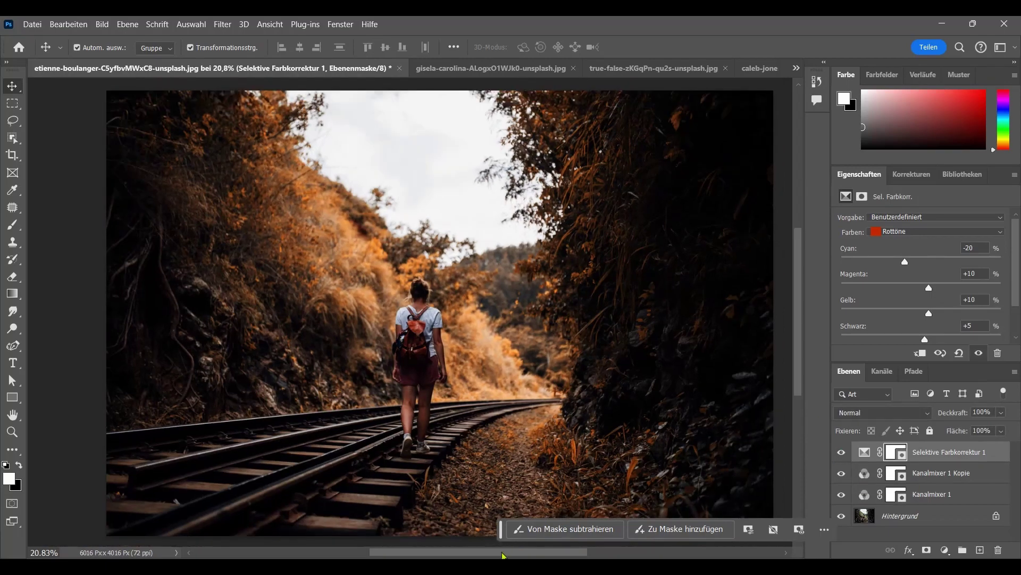
{"action": "scroll", "coordinate": [503, 555], "scroll_direction": "right", "scroll_amount": 1}
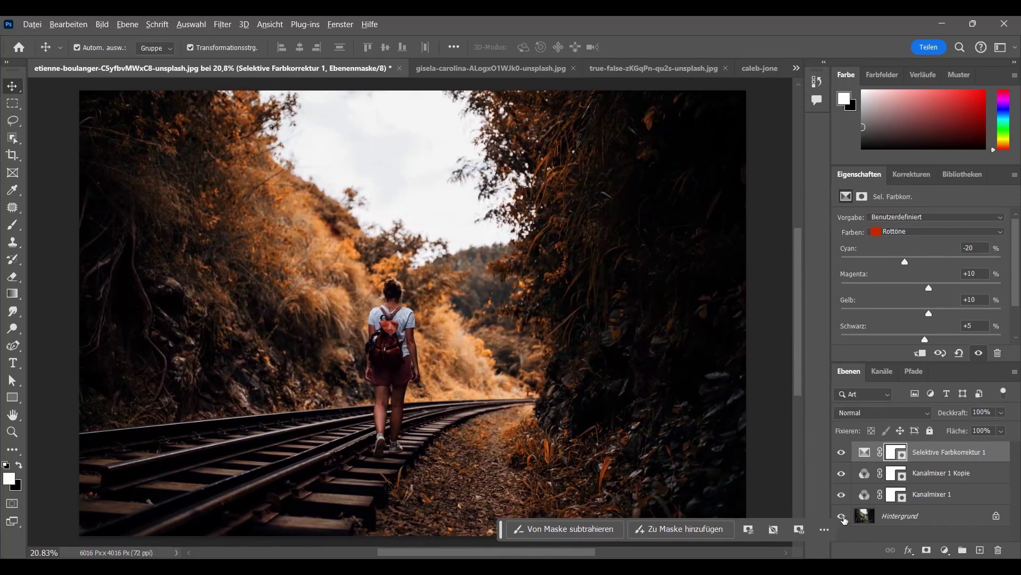
{"action": "left_click", "coordinate": [841, 517], "text": "alt"}
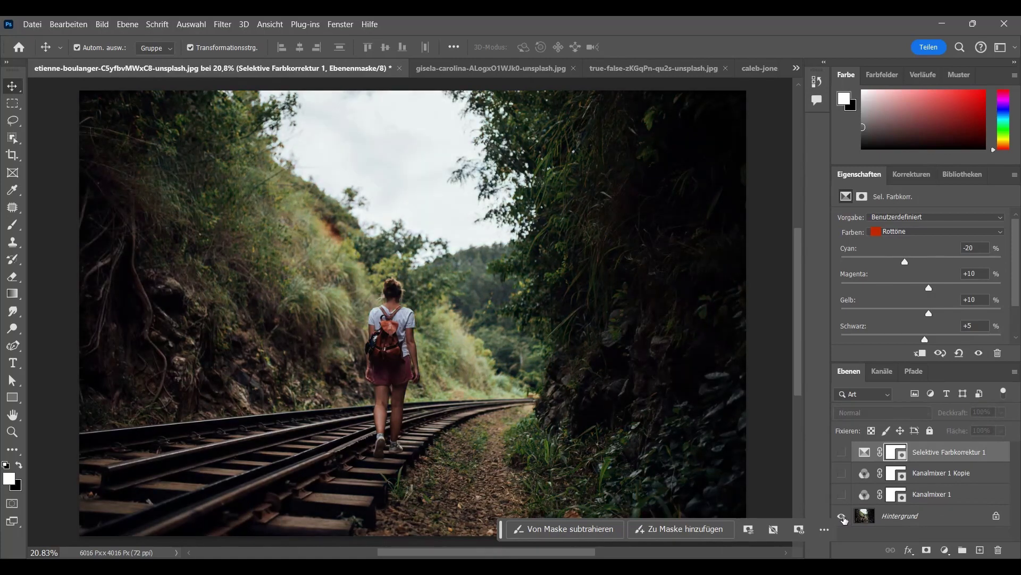
{"action": "left_click", "coordinate": [842, 516], "text": "alt"}
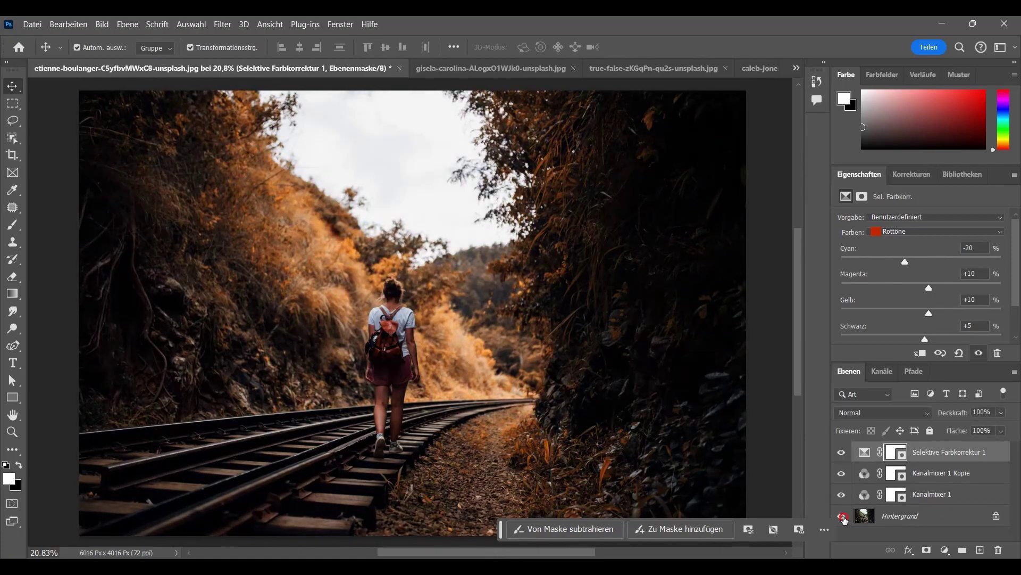
{"action": "left_click", "coordinate": [841, 516], "text": "alt"}
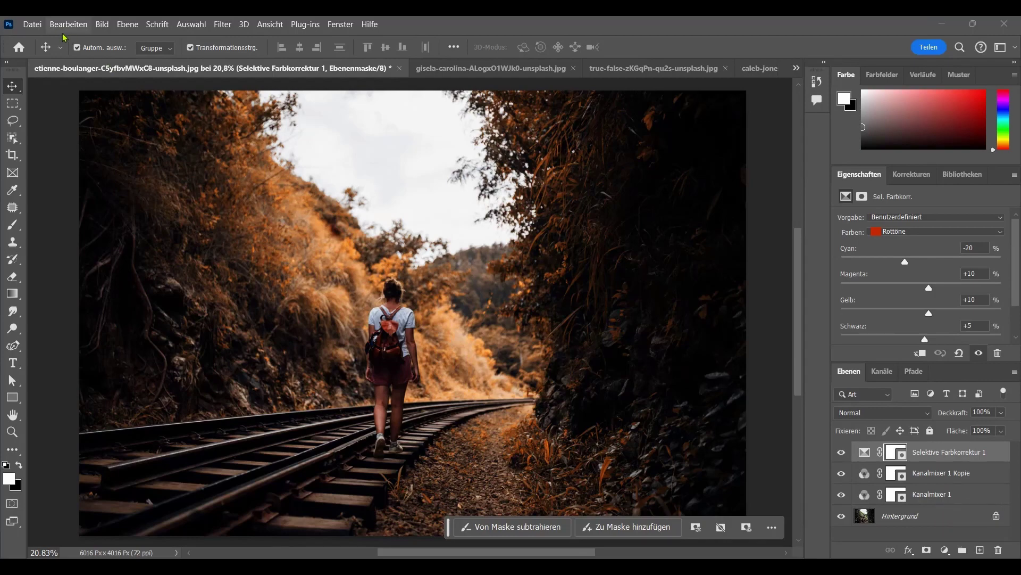
Export the look as a CUBE color lookup table named 'Moody Brown SFD PS'
{"action": "left_click", "coordinate": [41, 27]}
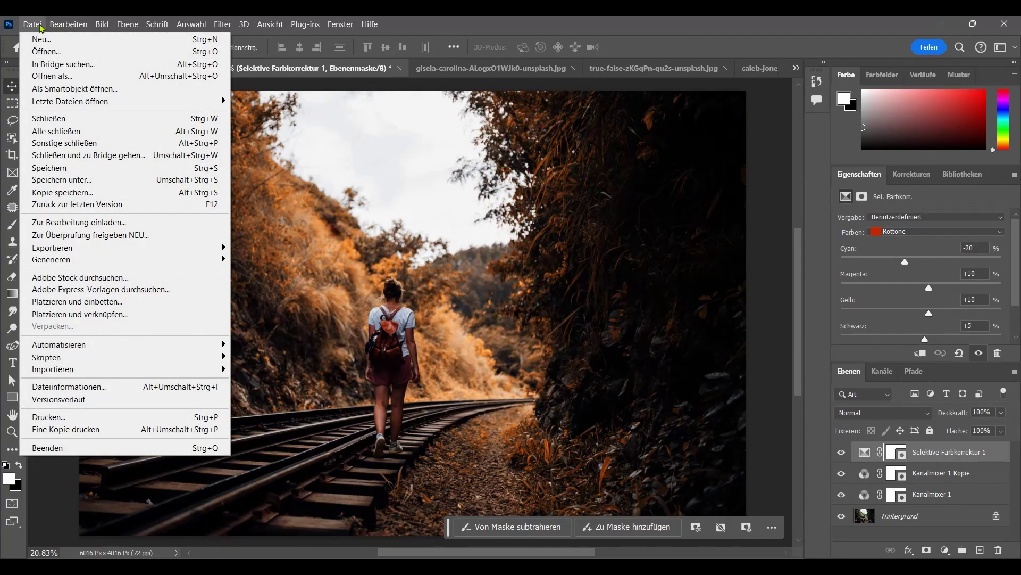
{"action": "mouse_move", "coordinate": [53, 247]}
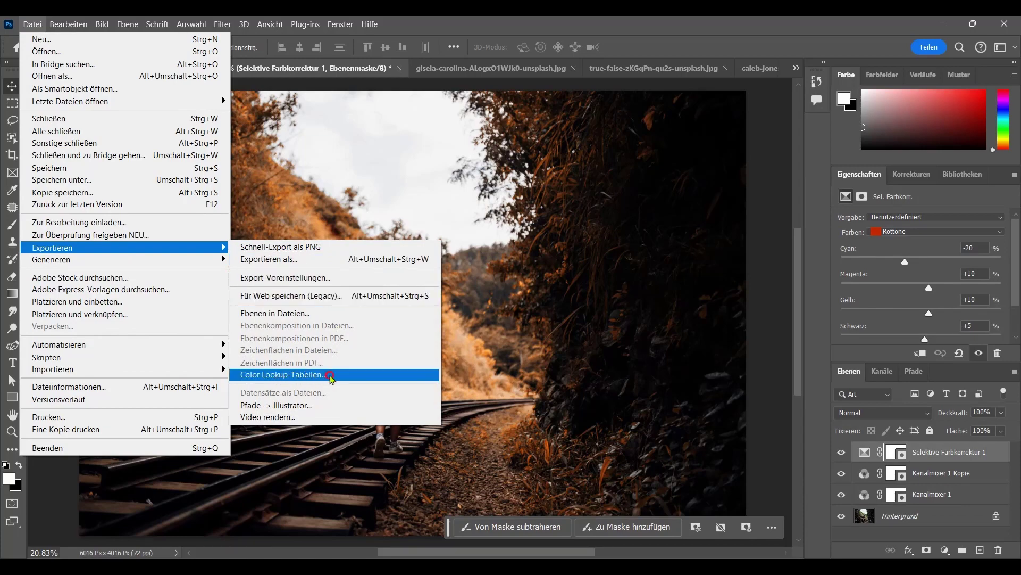
{"action": "left_click", "coordinate": [331, 376]}
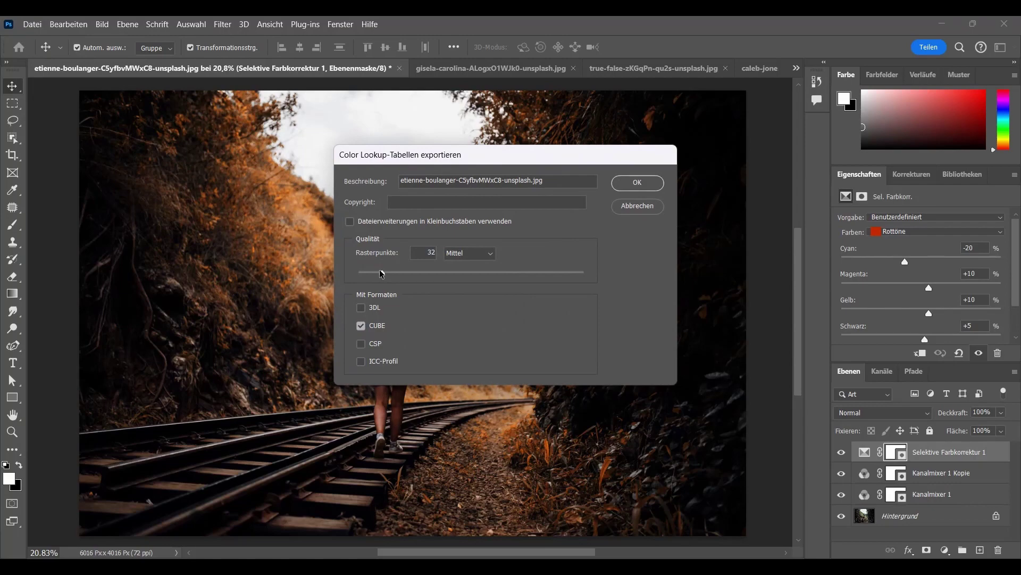
{"action": "left_click", "coordinate": [638, 184]}
{"action": "type", "text": "Moody Brown SFD PS"}
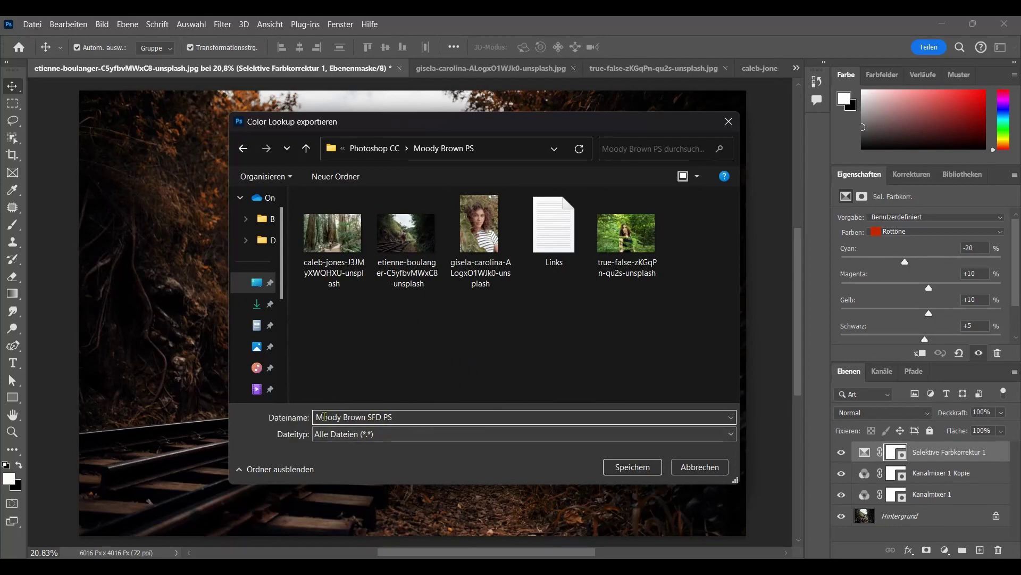
{"action": "left_click", "coordinate": [633, 467]}
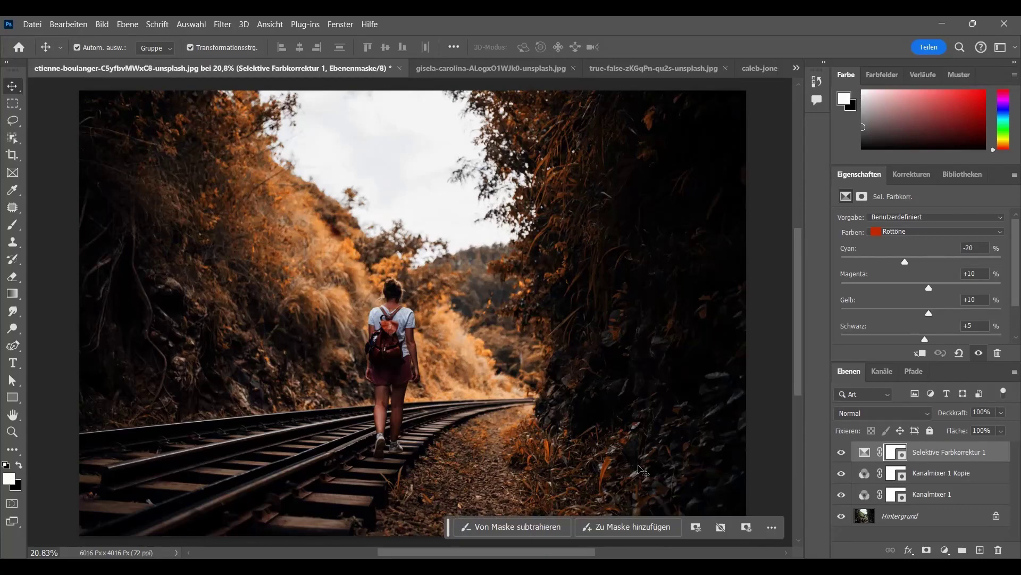
On the gisela-carolina portrait, add a Color Lookup layer loading Moody Brown SFD PS.CUBE
{"action": "left_click", "coordinate": [496, 70]}
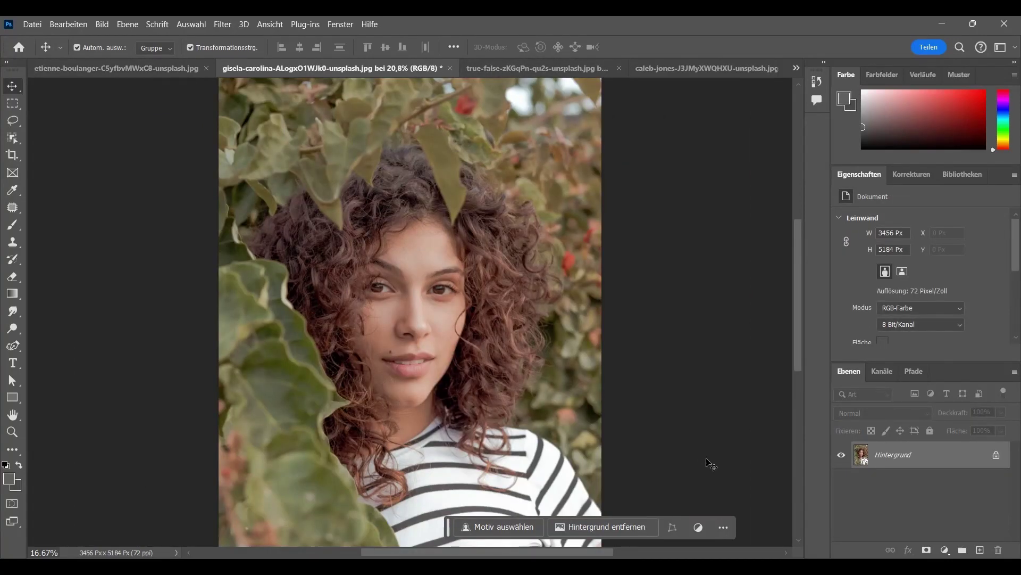
{"action": "left_click", "coordinate": [945, 549]}
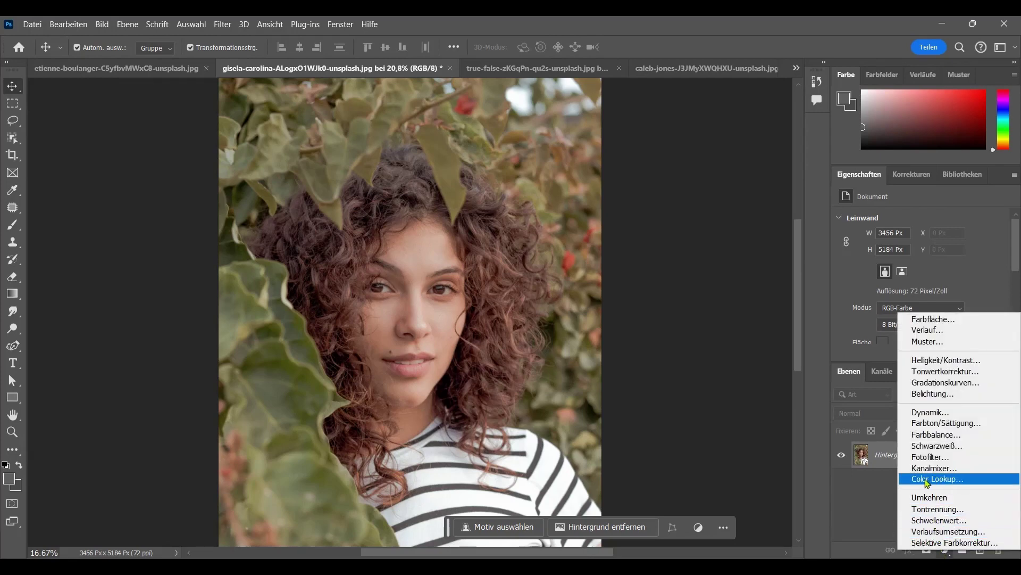
{"action": "left_click", "coordinate": [939, 480]}
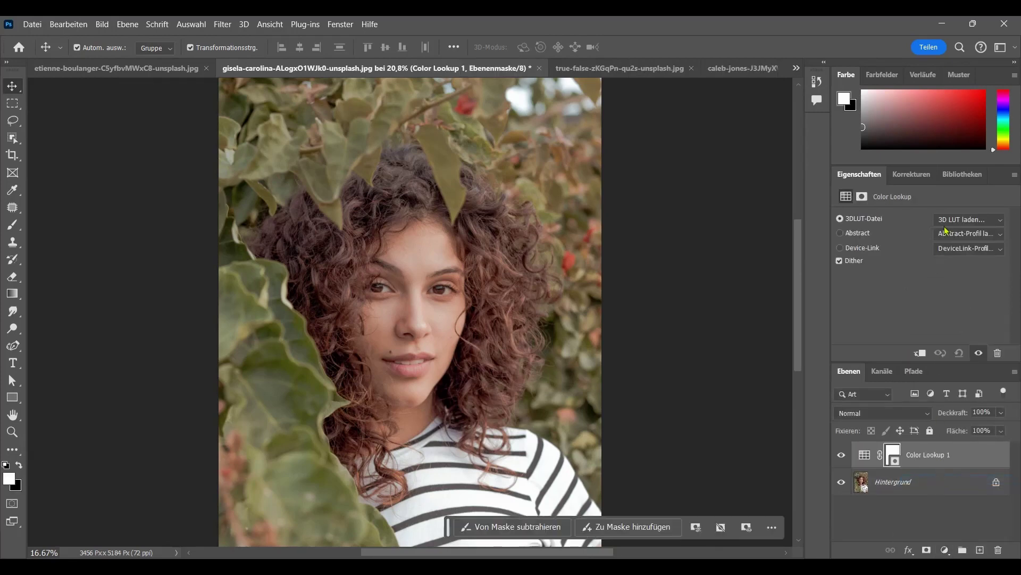
{"action": "left_click", "coordinate": [980, 226]}
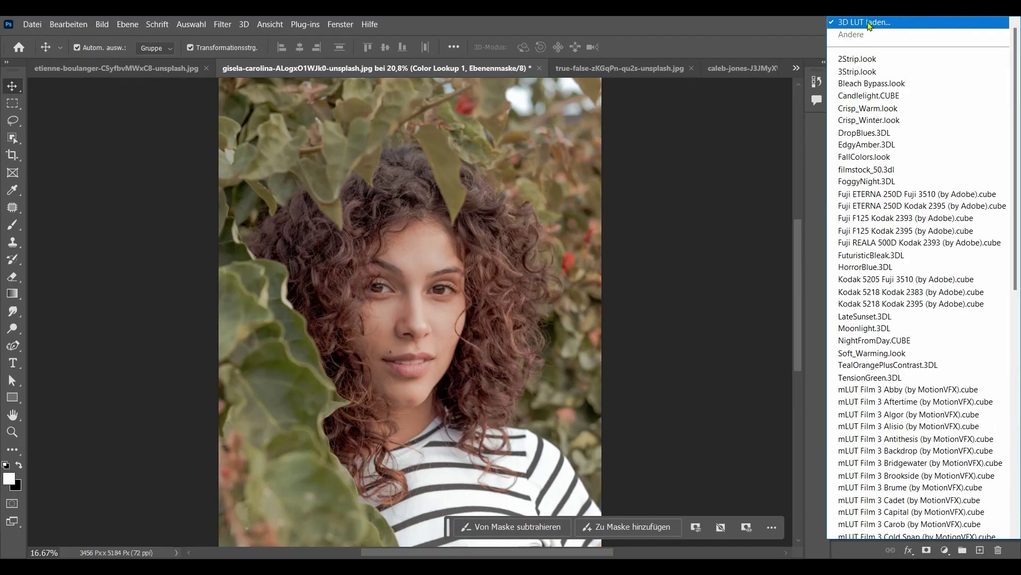
{"action": "left_click", "coordinate": [869, 24]}
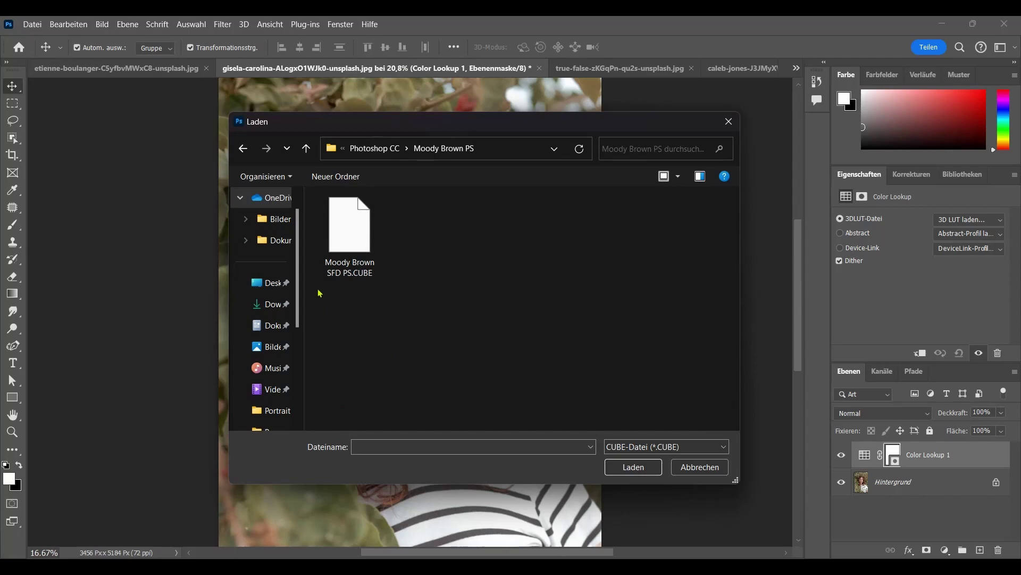
{"action": "left_click", "coordinate": [351, 250]}
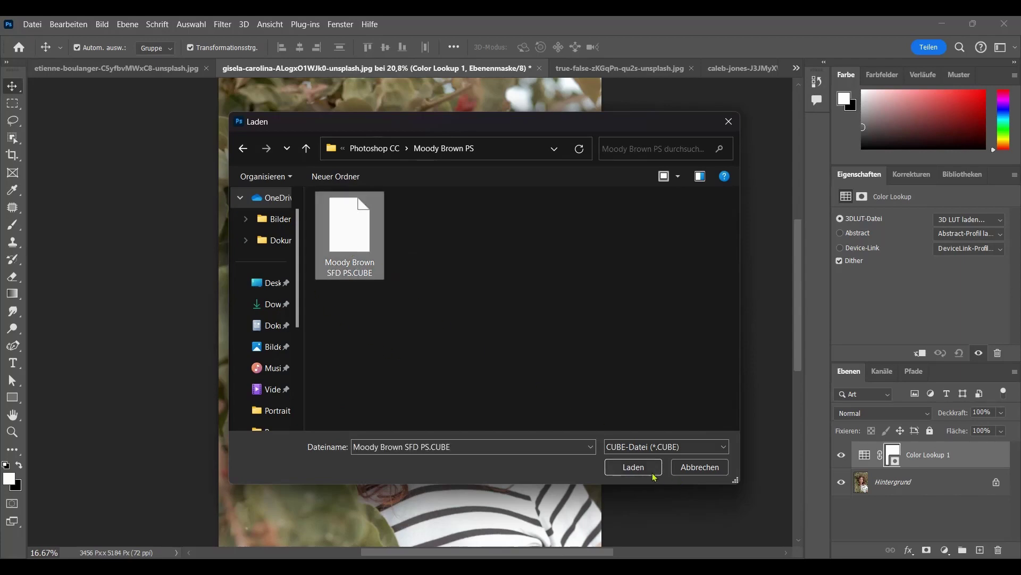
{"action": "left_click", "coordinate": [633, 467]}
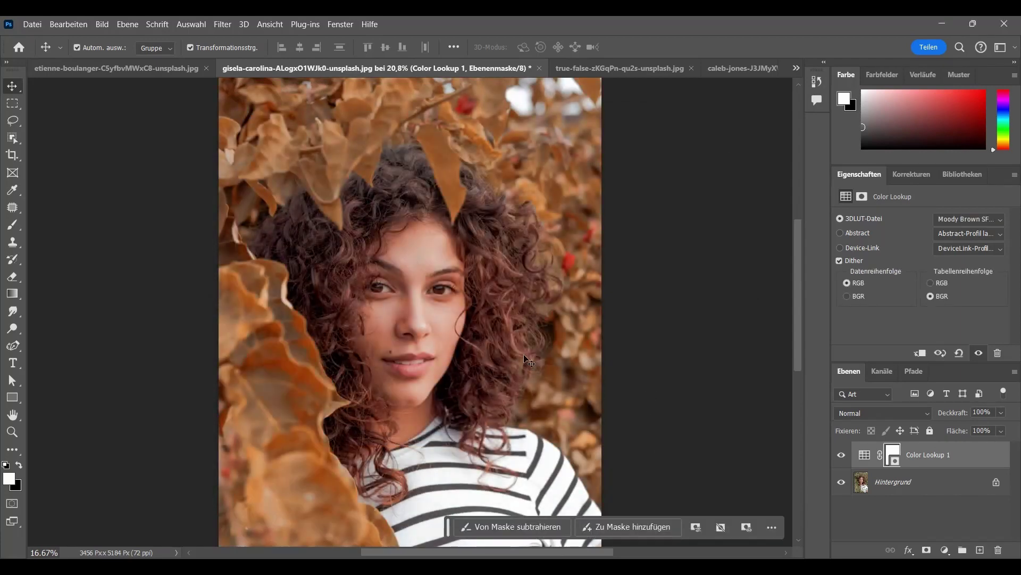
{"action": "left_click", "coordinate": [841, 454]}
Enable Color Lookup 1 on the true-false portrait and caleb-jones redwood photo, comparing before/after
{"action": "left_click", "coordinate": [638, 68]}
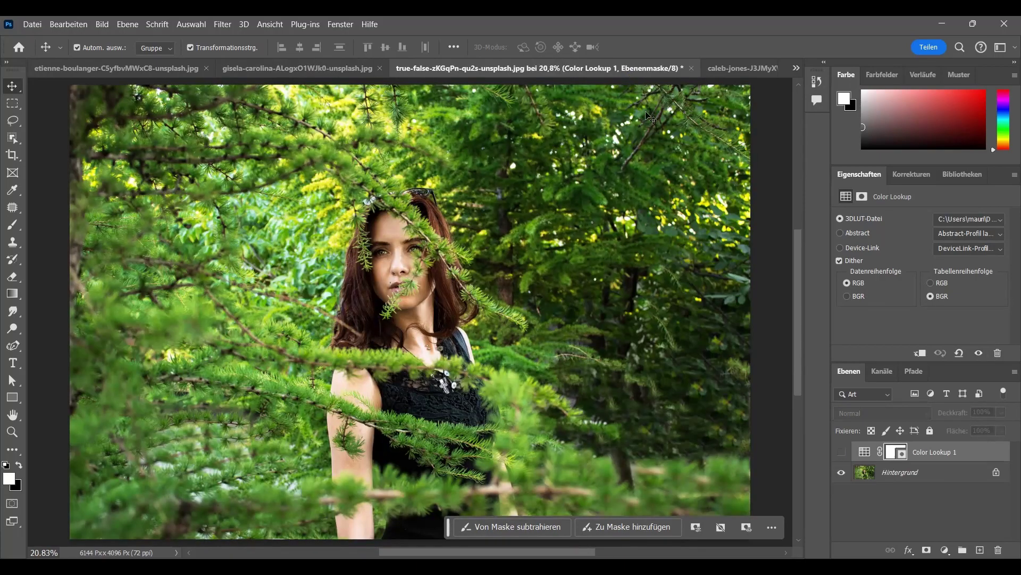
{"action": "left_click", "coordinate": [841, 455]}
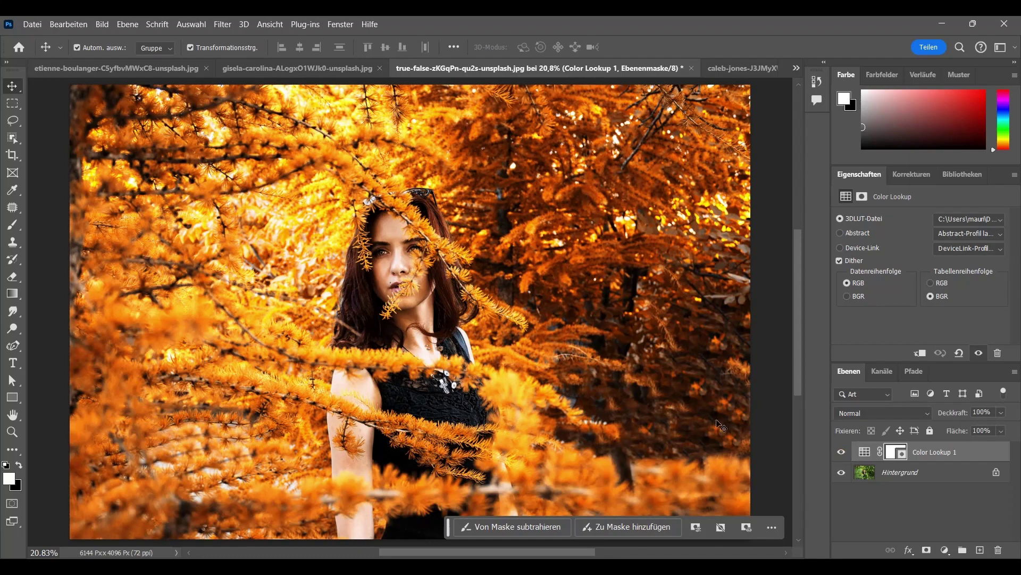
{"action": "left_click", "coordinate": [841, 453]}
{"action": "left_click", "coordinate": [841, 453]}
{"action": "left_click", "coordinate": [760, 68]}
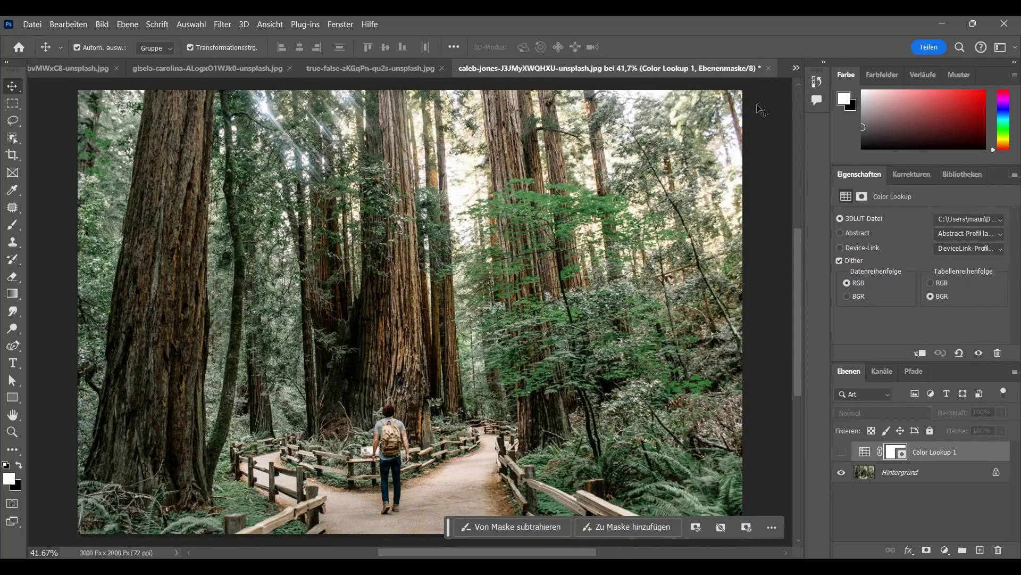
{"action": "left_click", "coordinate": [842, 452]}
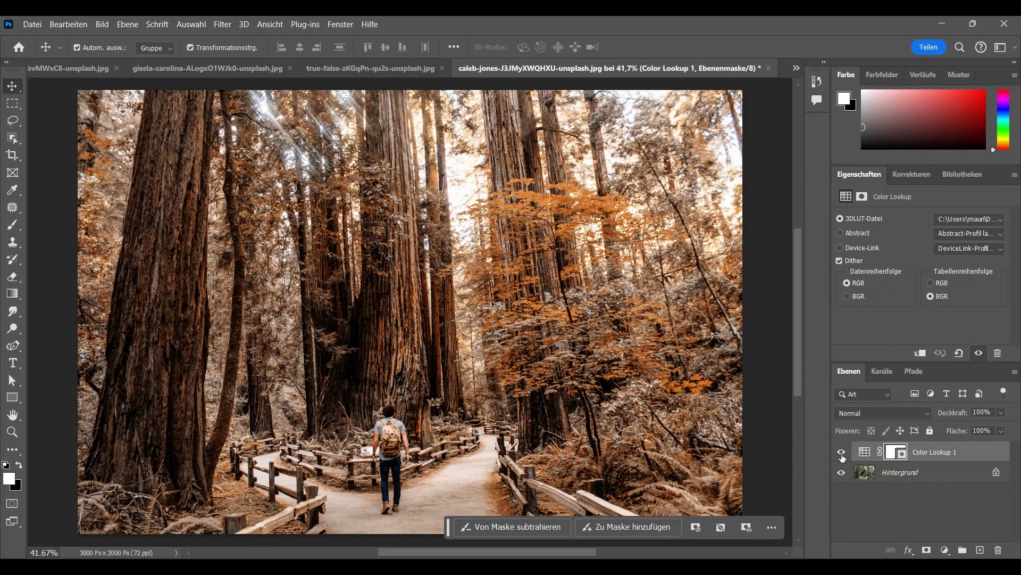